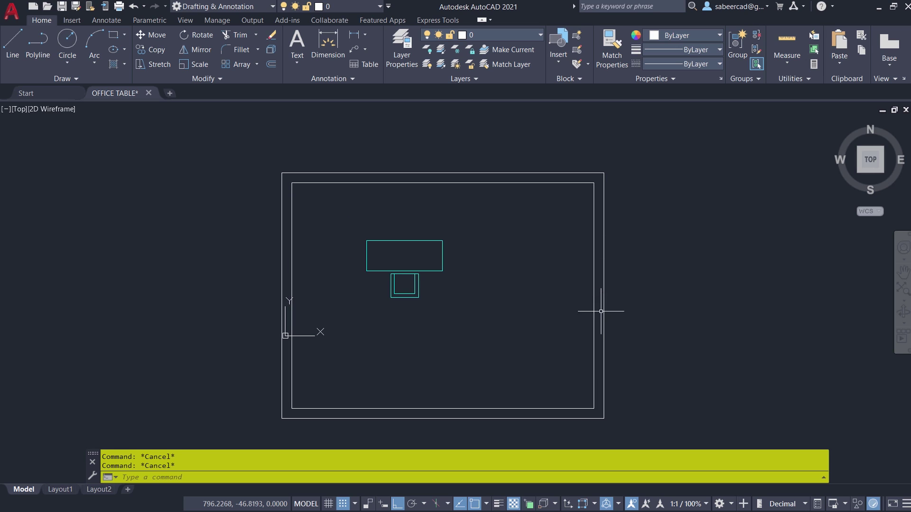
Make the six table and chair objects into block OFFICE TABLE, based at the table corner, deleting the originals.
scroll(406, 251, up, 2)
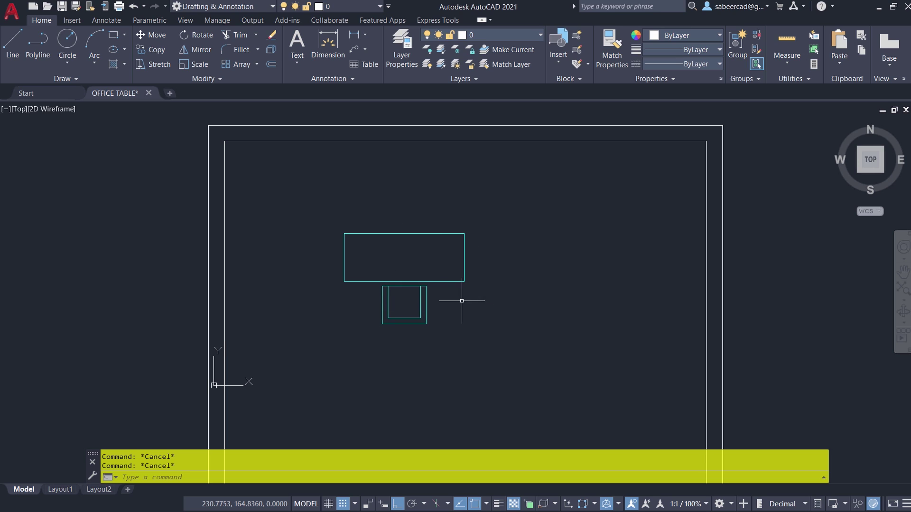
click(72, 21)
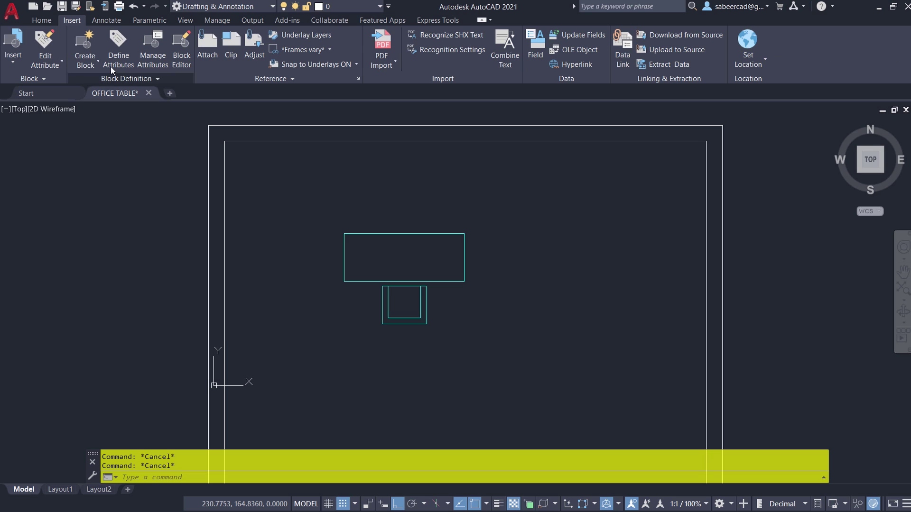
click(93, 60)
click(105, 83)
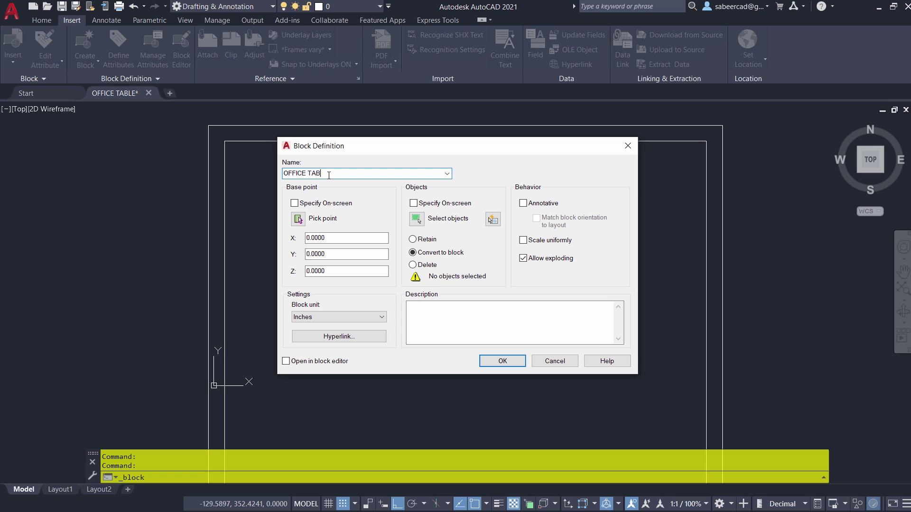
click(298, 219)
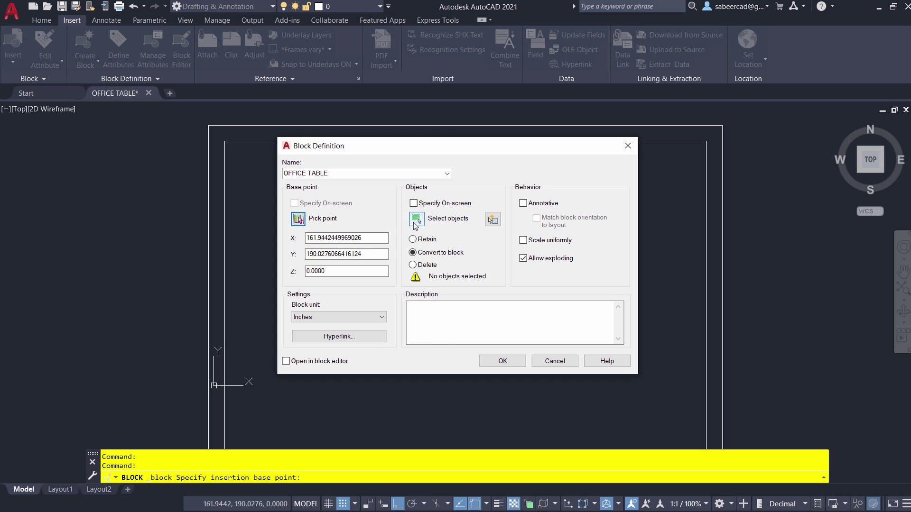
click(417, 219)
click(303, 209)
click(507, 356)
key(Return)
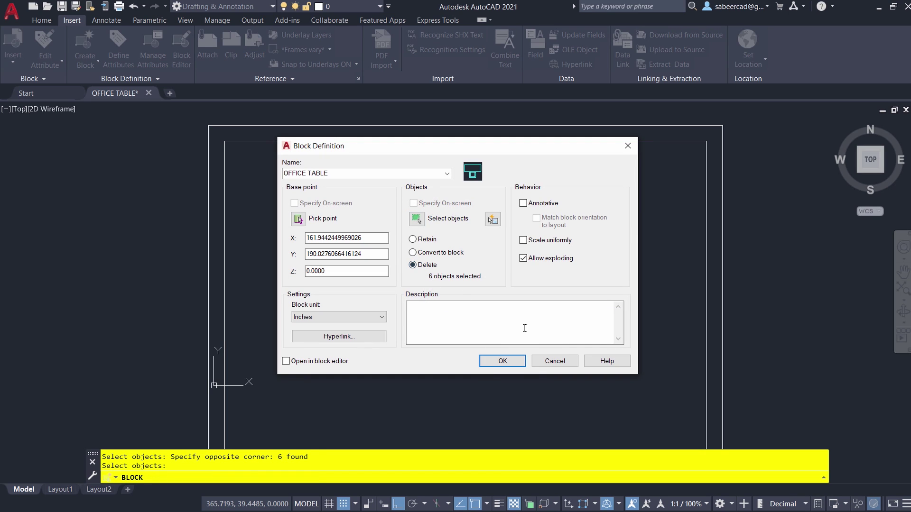
click(503, 361)
scroll(374, 268, down, 2)
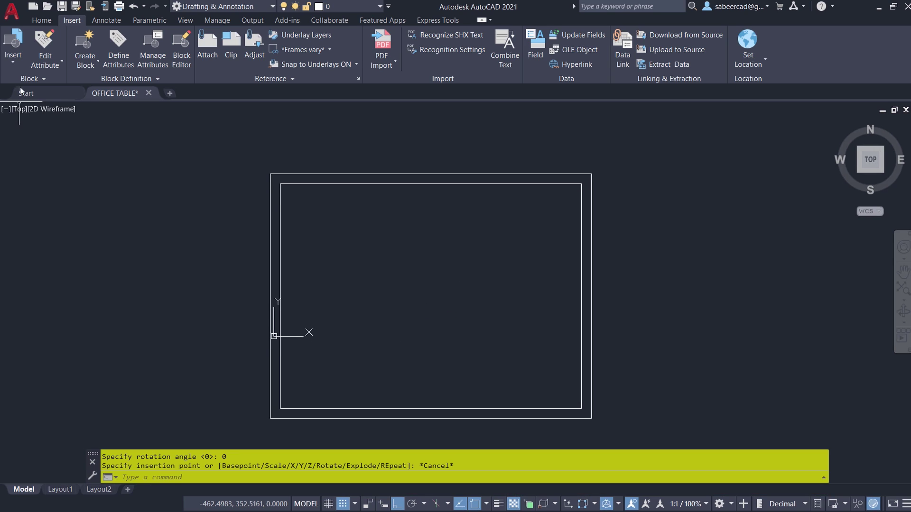
Insert the OFFICE TABLE block at the room's inner top-left corner.
click(13, 63)
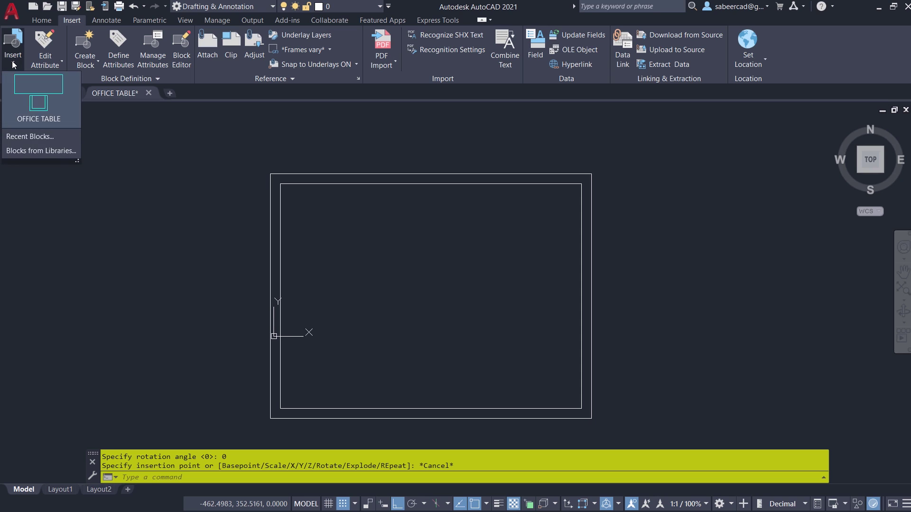
click(34, 117)
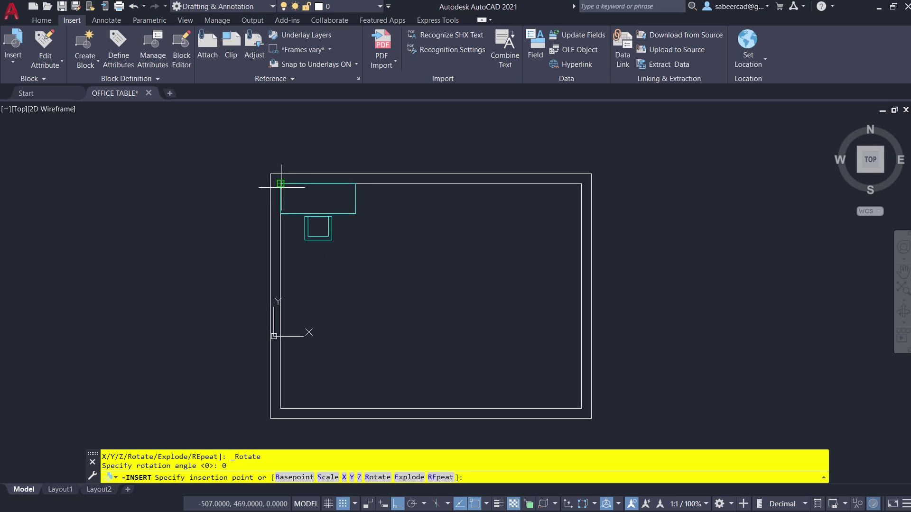
click(280, 184)
Insert a second OFFICE TABLE and move it into the room's inner top-right corner.
right_click(574, 146)
click(613, 153)
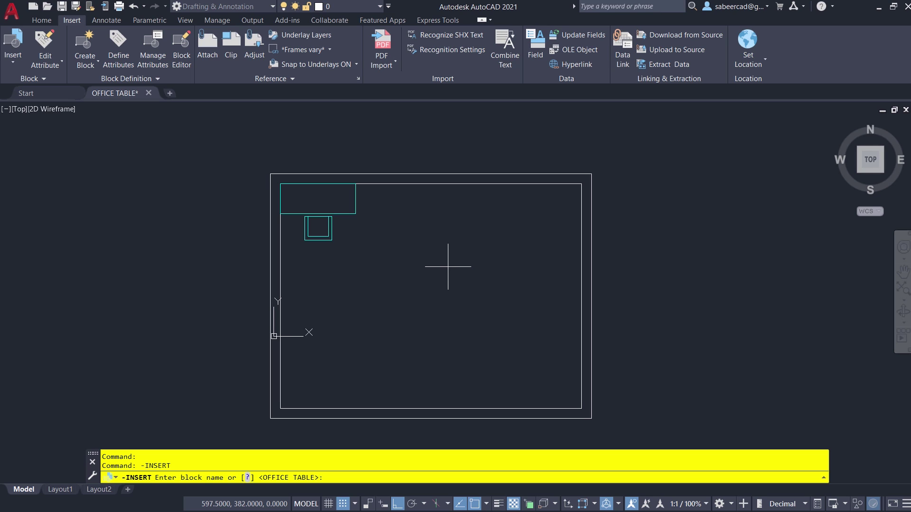
key(Return)
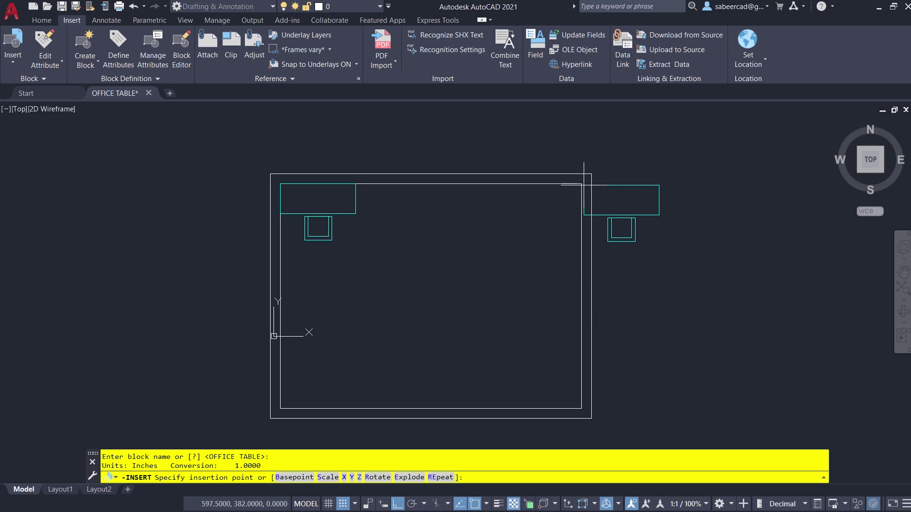
click(582, 185)
key(Return)
key(Return)
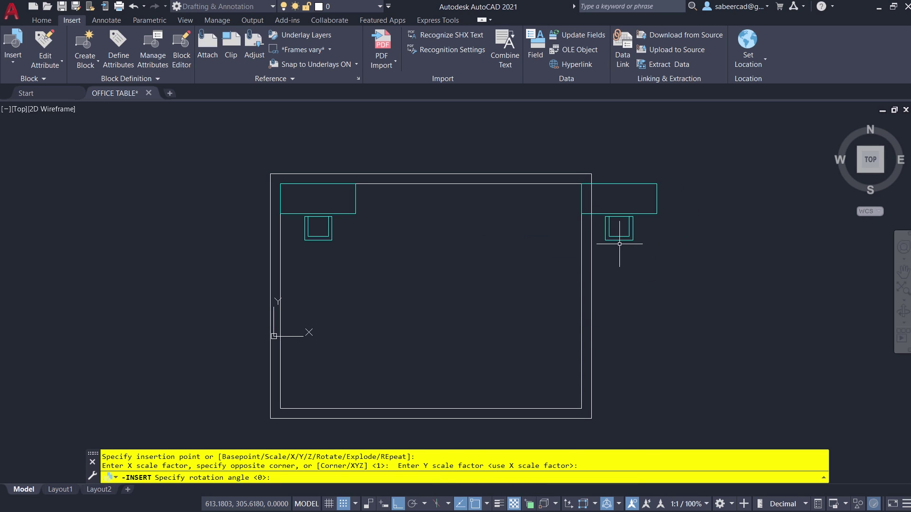
key(Return)
key(m)
key(Return)
click(657, 184)
key(Return)
click(656, 184)
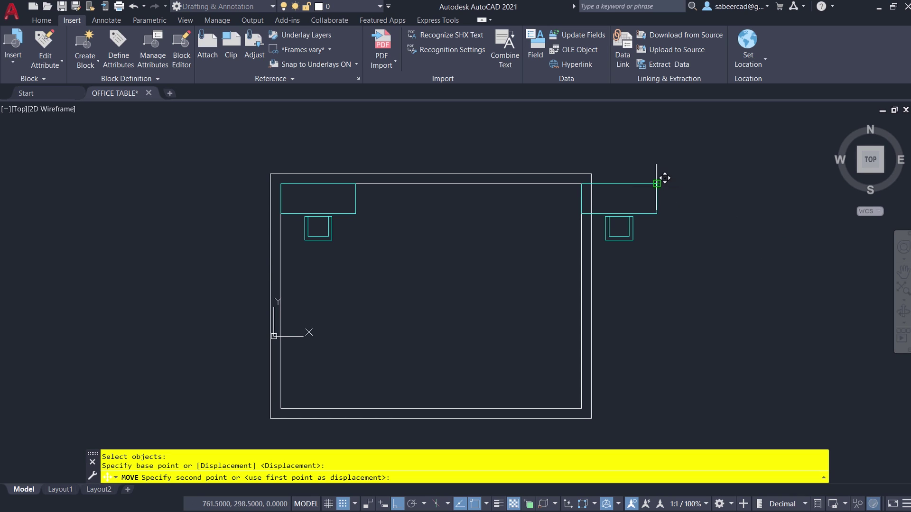
click(582, 184)
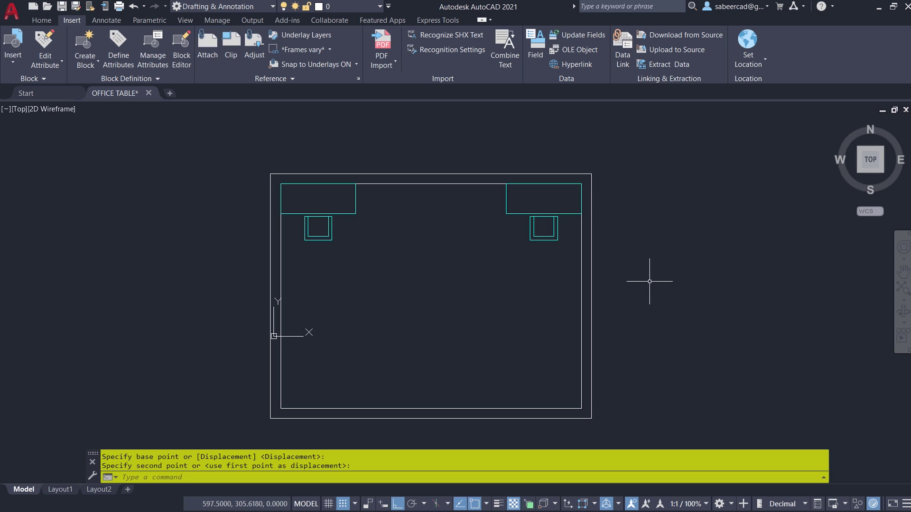
Erase the top-right table again with the E command.
text(E)
key(Return)
click(551, 237)
key(Return)
key(Escape)
Open the top-left table's OFFICE TABLE definition in the Block Editor and restore the document tabs.
click(350, 219)
double_click(350, 220)
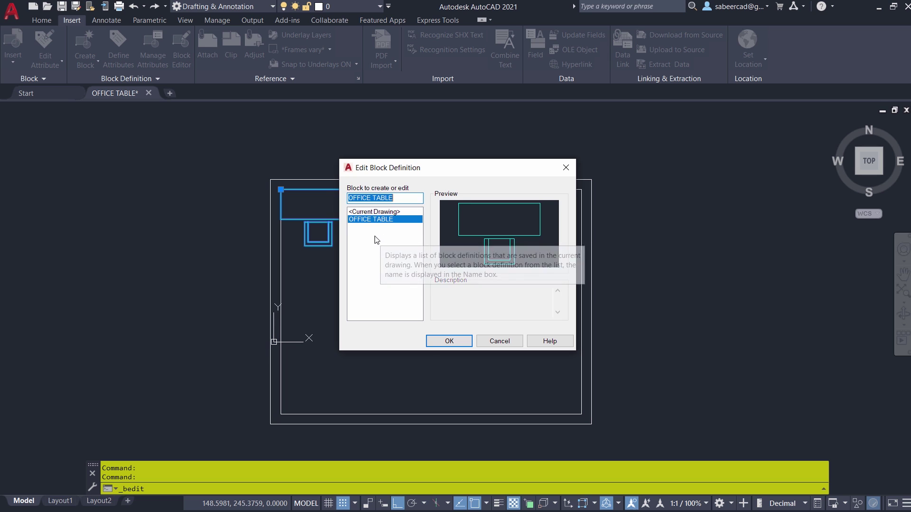
click(449, 341)
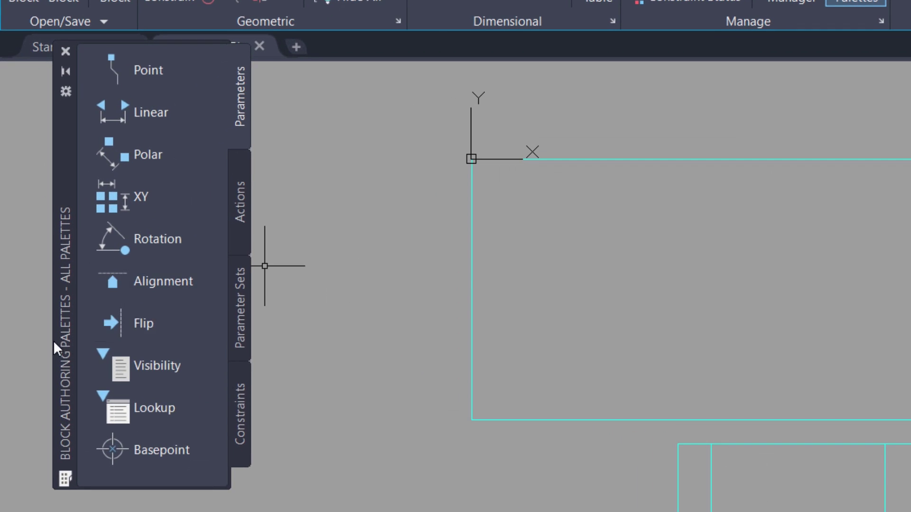
mouse_move(61, 331)
mouse_down()
mouse_move(62, 369)
mouse_move(67, 343)
mouse_up()
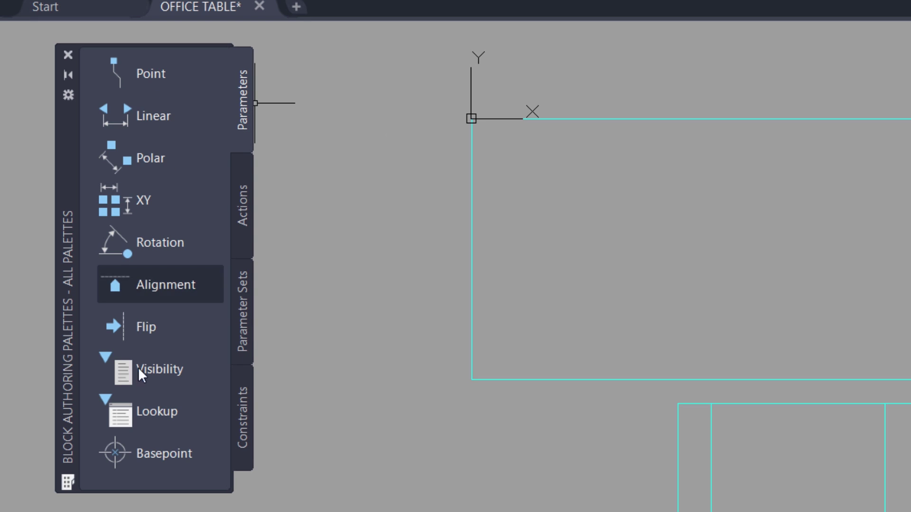
Add point parameter Position1 at the table rectangle's top-right corner.
click(169, 74)
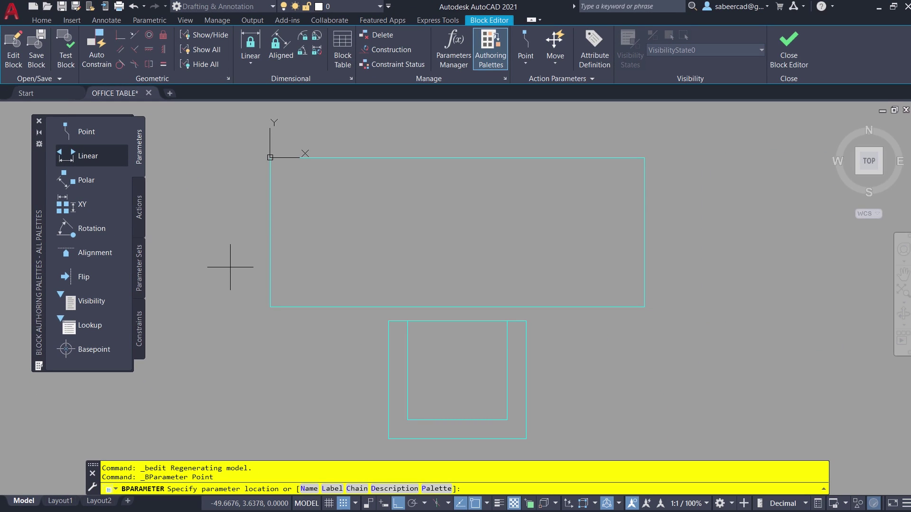
click(644, 157)
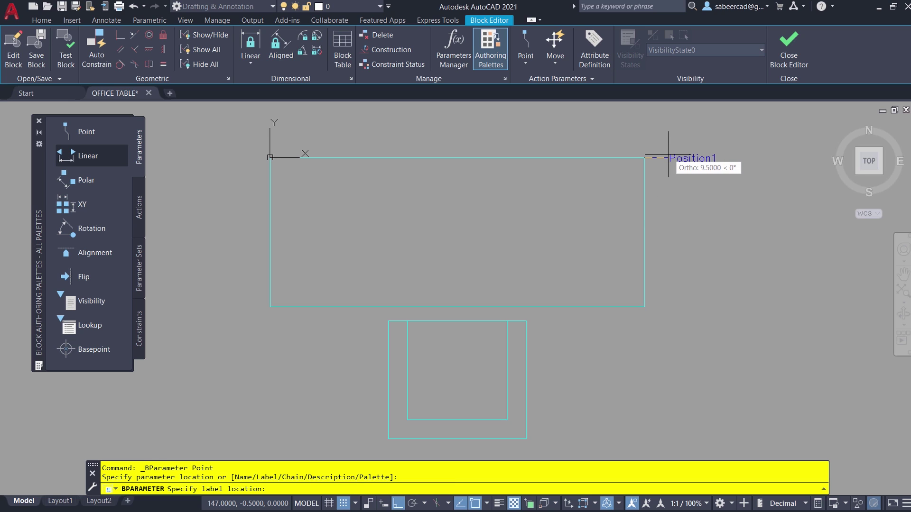
click(668, 156)
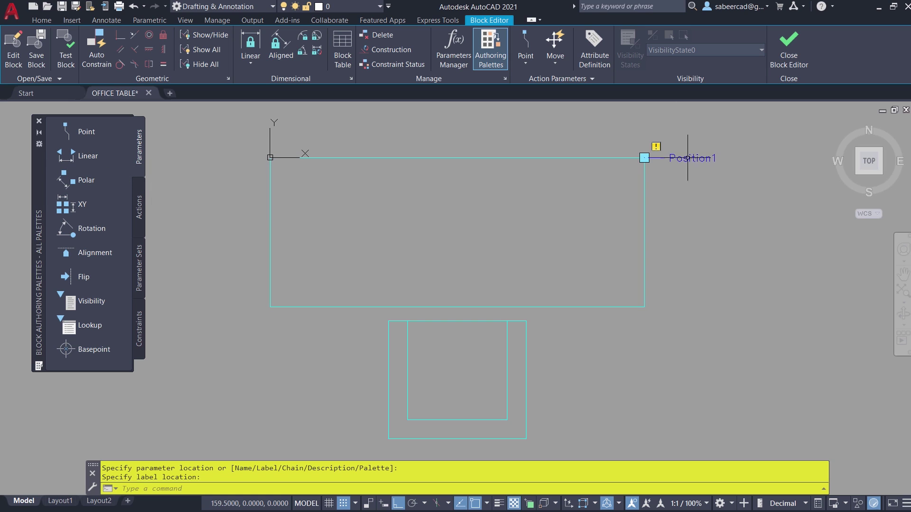
click(139, 209)
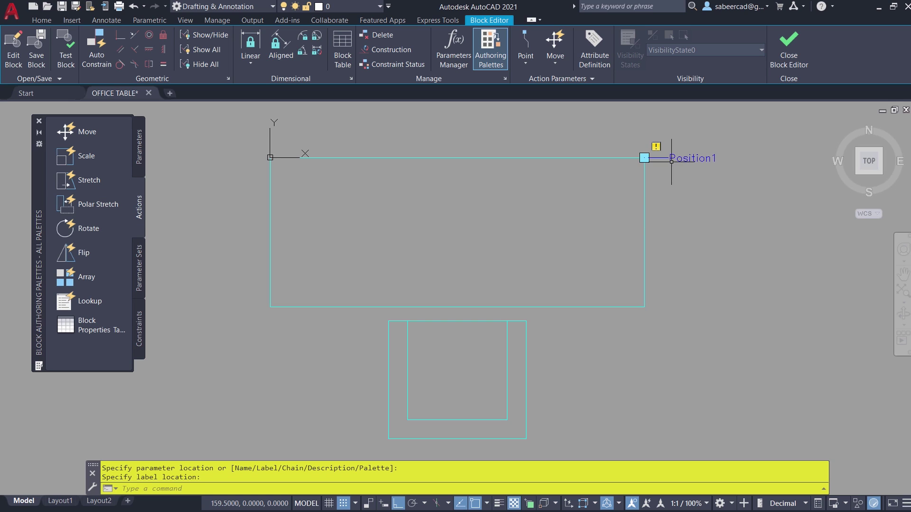
click(139, 151)
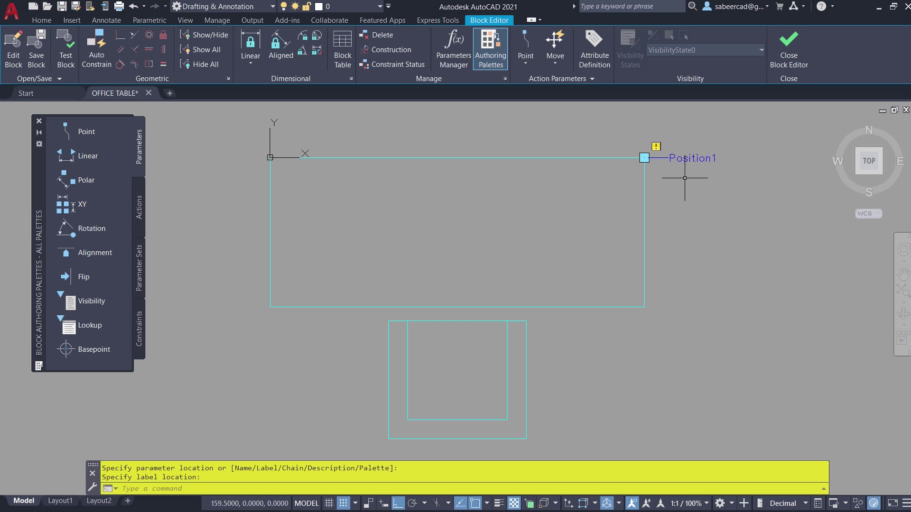
Add point parameters Position2 and Position3 at the lower-right and lower-left corners.
click(81, 137)
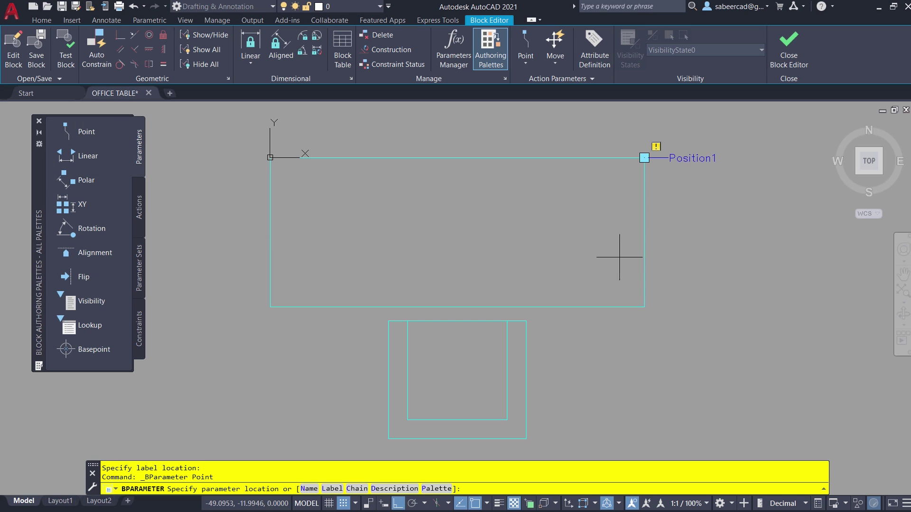
click(644, 307)
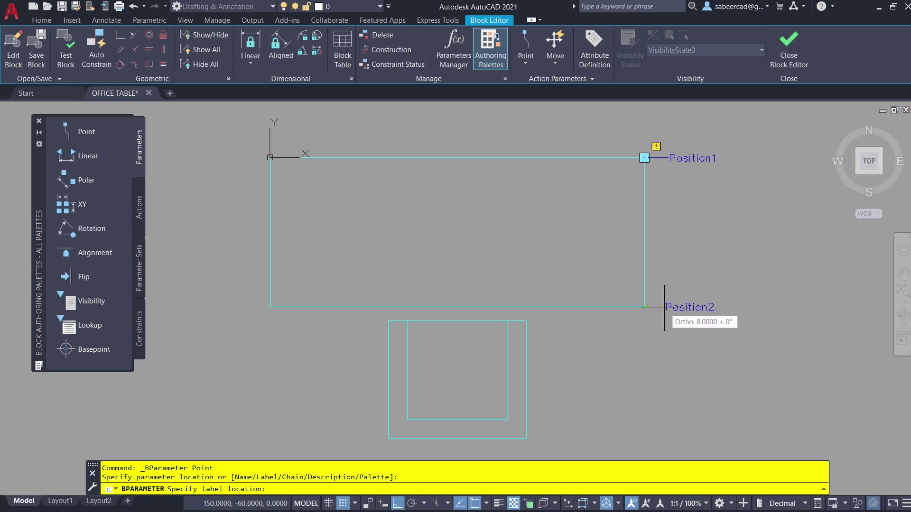
click(666, 306)
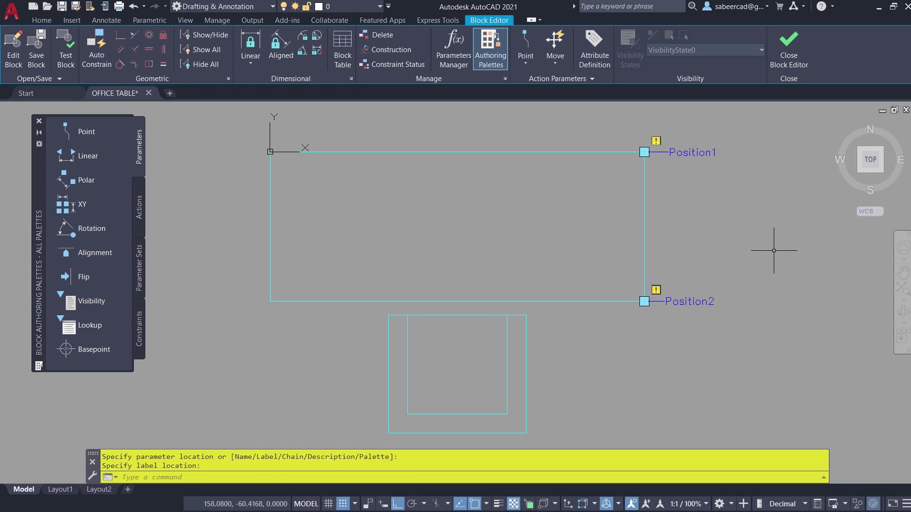
click(81, 135)
click(270, 302)
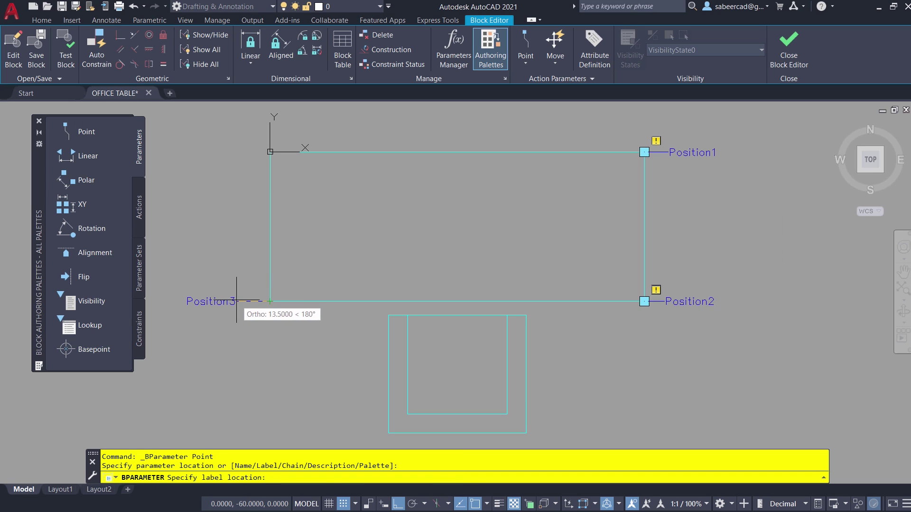
click(243, 301)
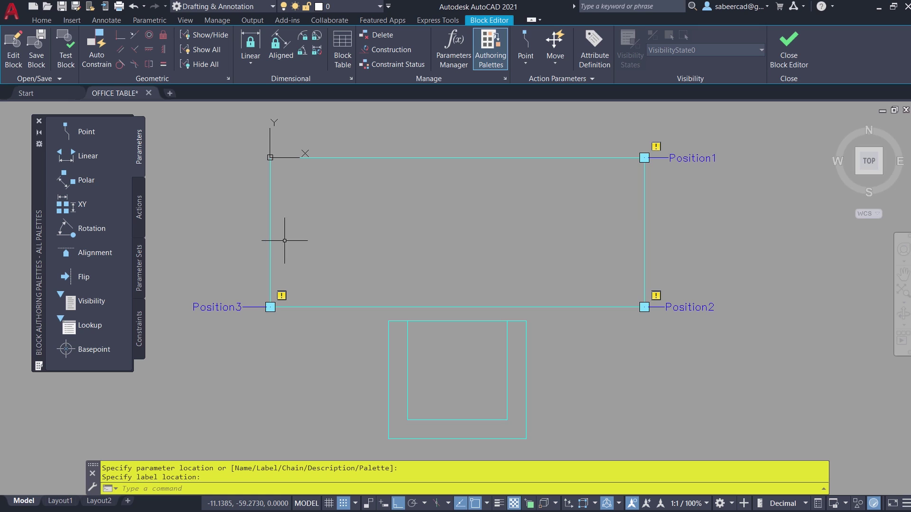
click(87, 282)
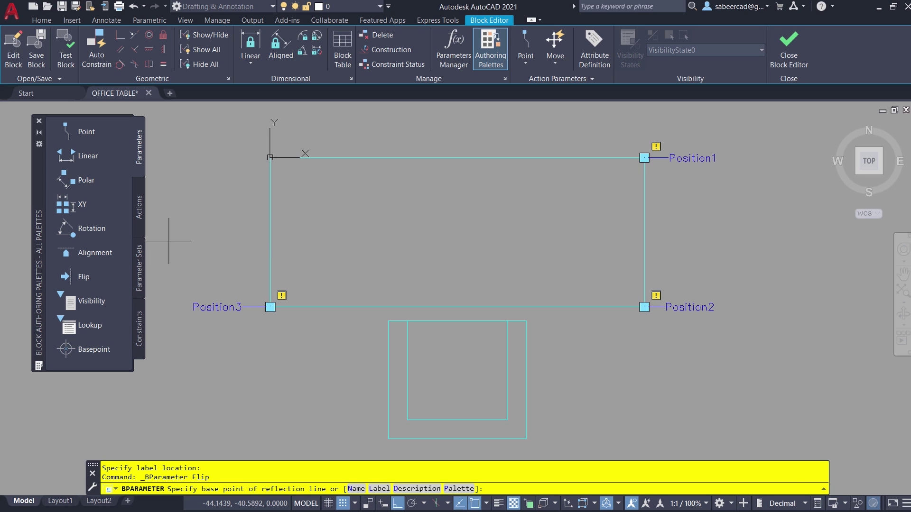
Draw the flip reflection line between the left and right edge midpoints and place the Flip state1 label.
click(270, 232)
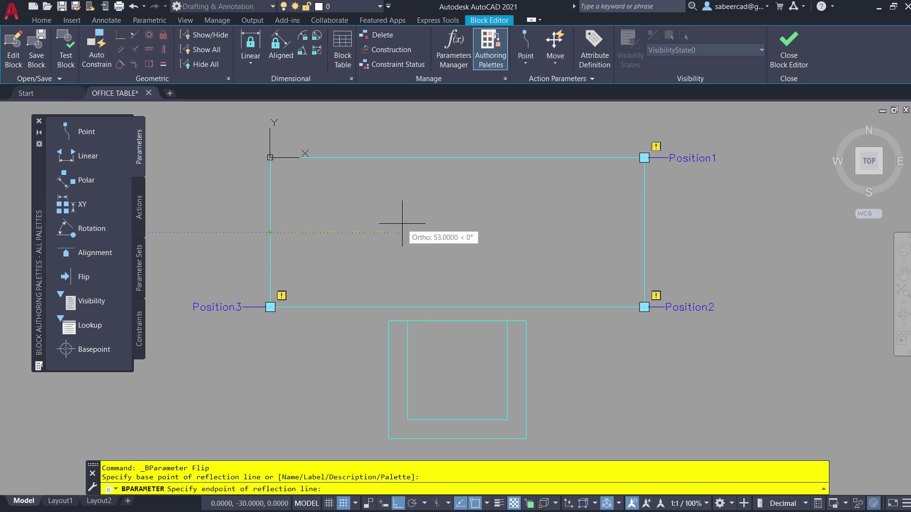
click(644, 232)
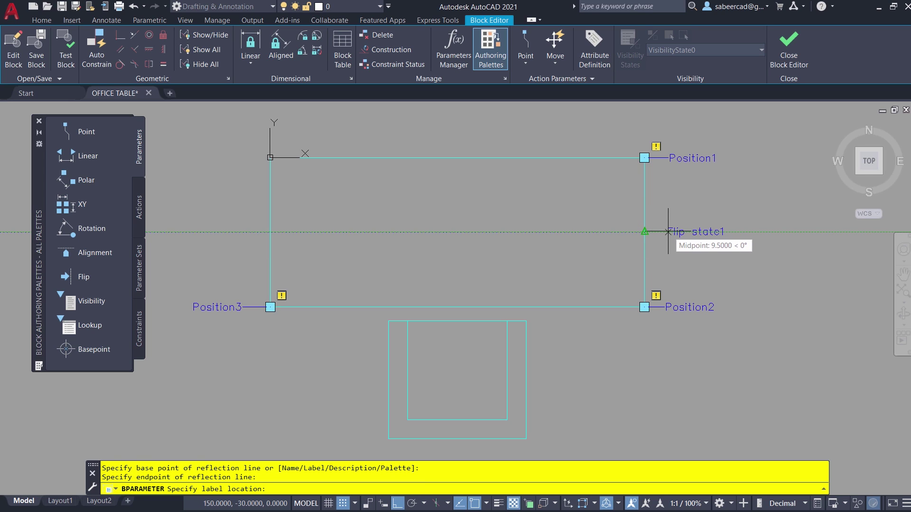
click(687, 233)
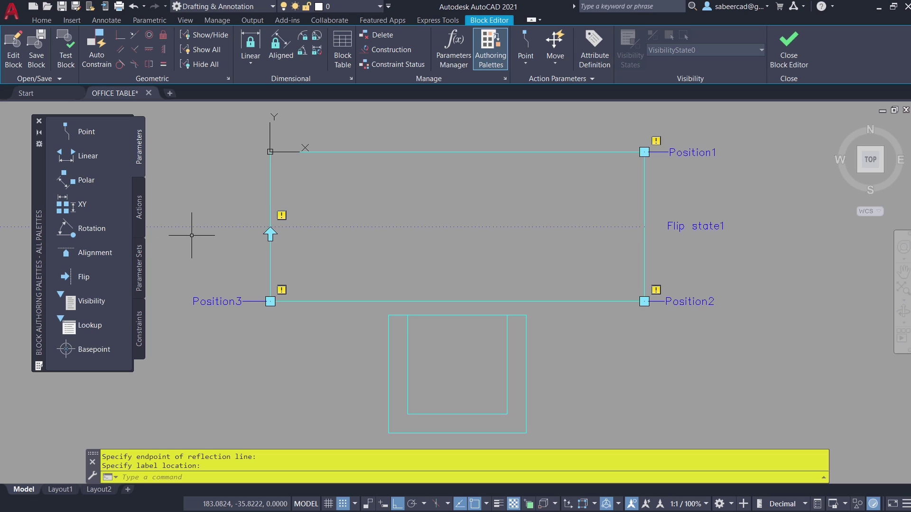
click(139, 208)
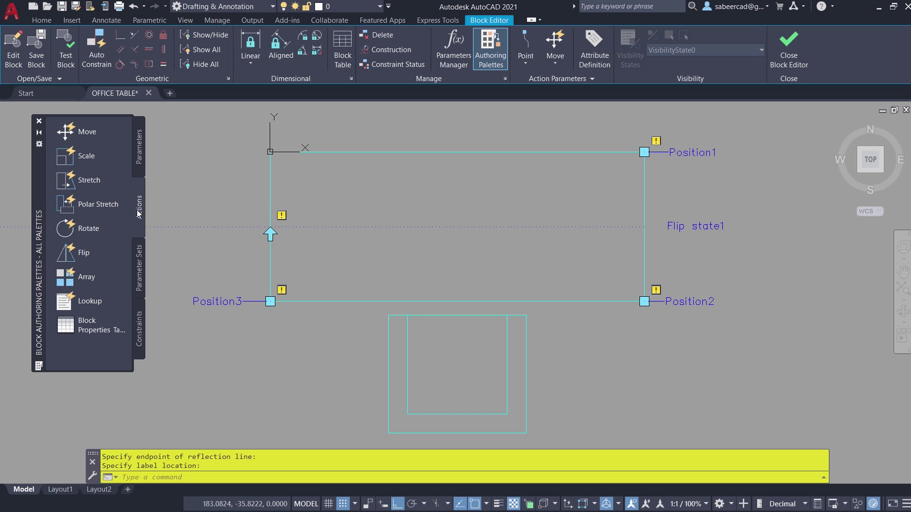
Attach a flip action to Flip state1 covering all 13 table and chair objects.
click(80, 254)
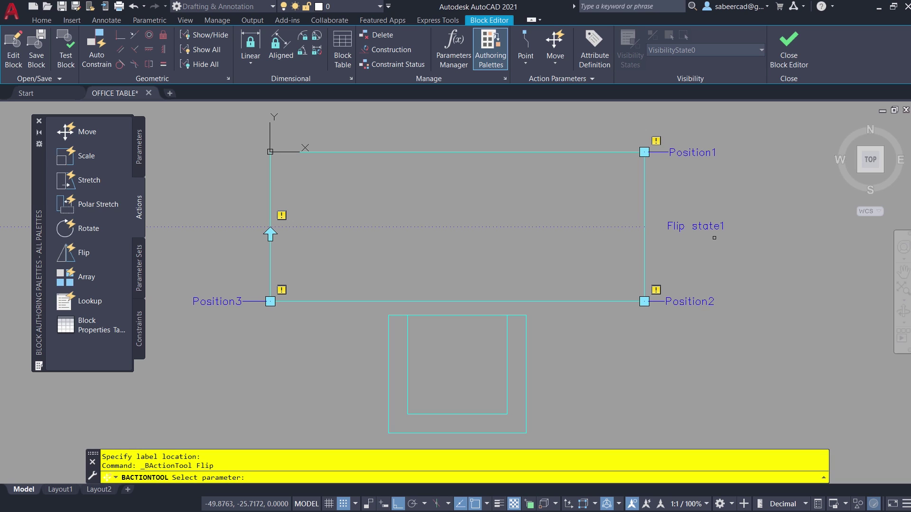
click(707, 226)
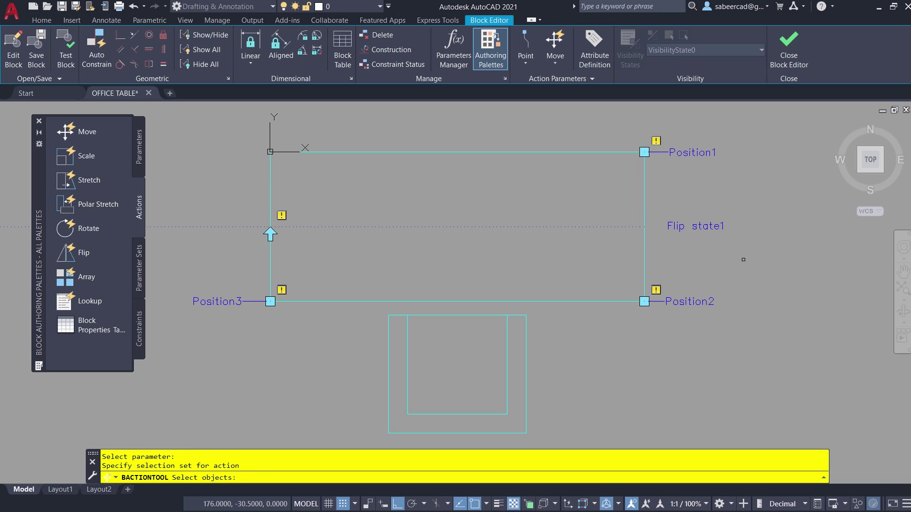
scroll(326, 211, down, 2)
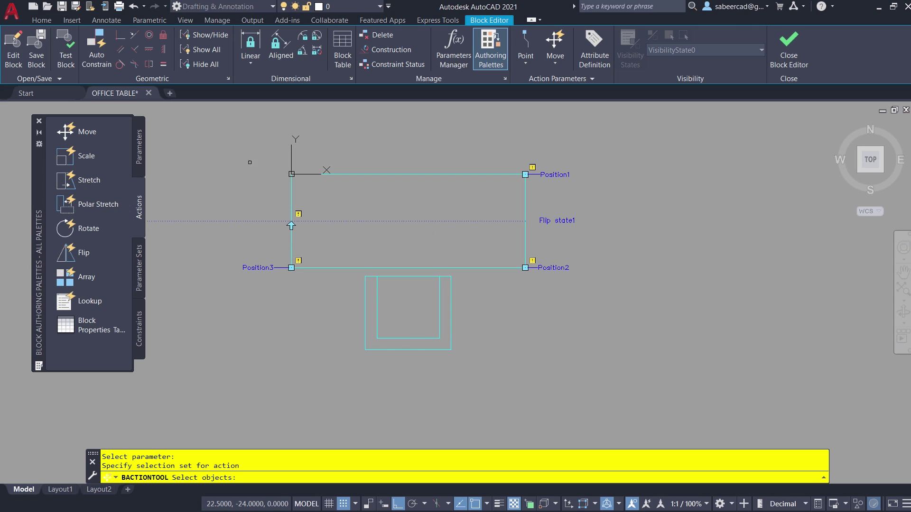
click(221, 144)
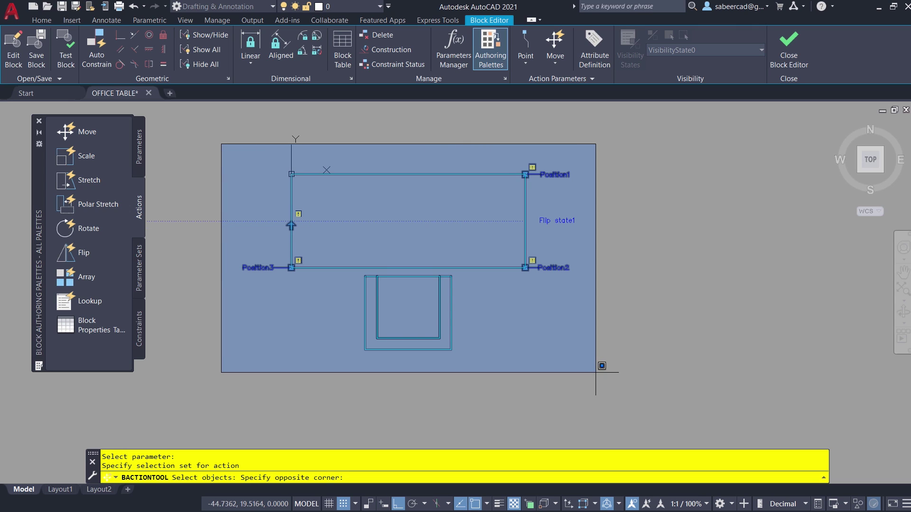
click(596, 373)
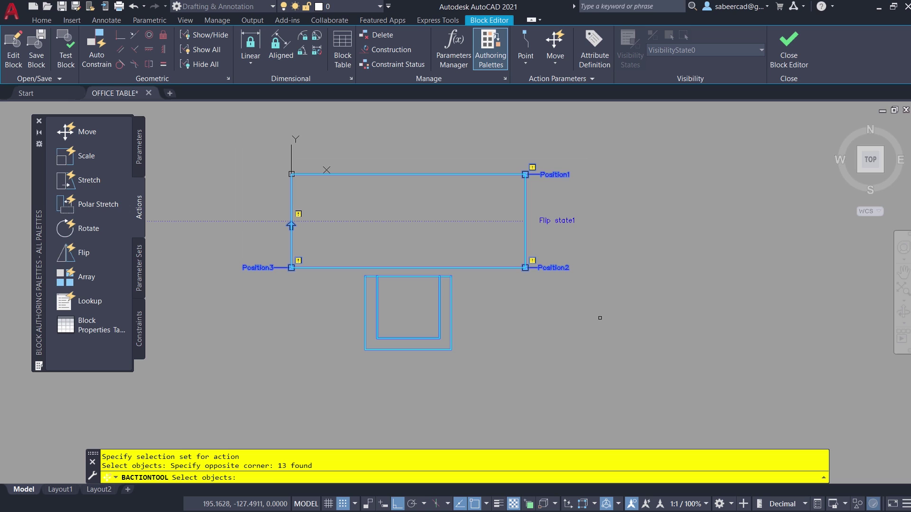
key(Return)
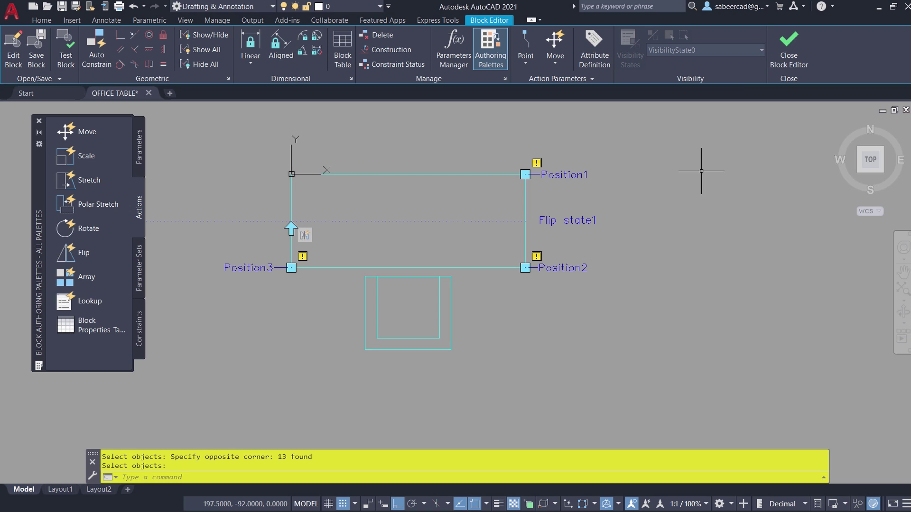
Close the Block Editor, saving the changes to OFFICE TABLE.
click(790, 53)
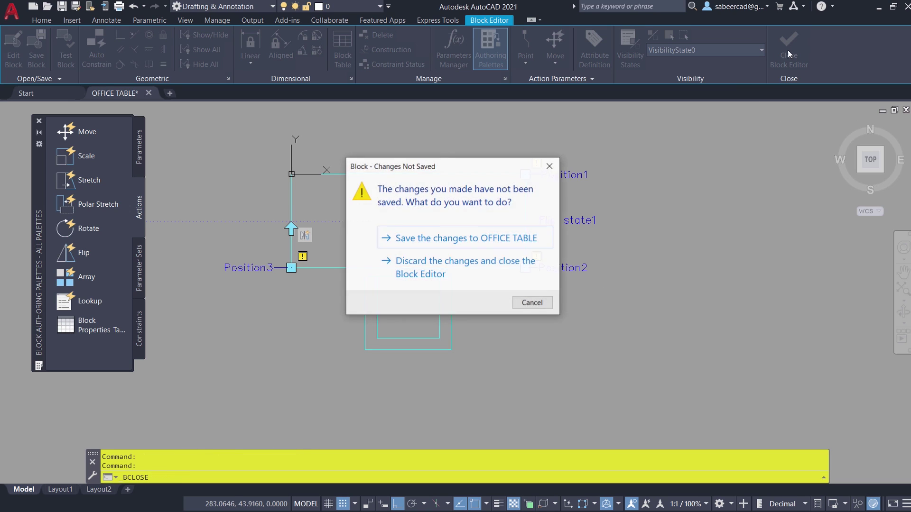
click(472, 238)
key(Escape)
key(Escape)
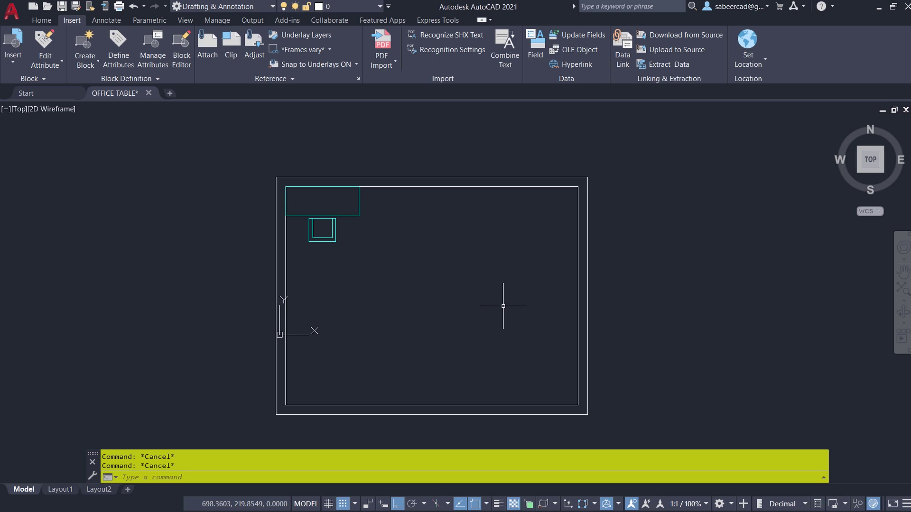
Cancel a started OFFICE TABLE insert, then run I to open the Blocks palette.
click(13, 64)
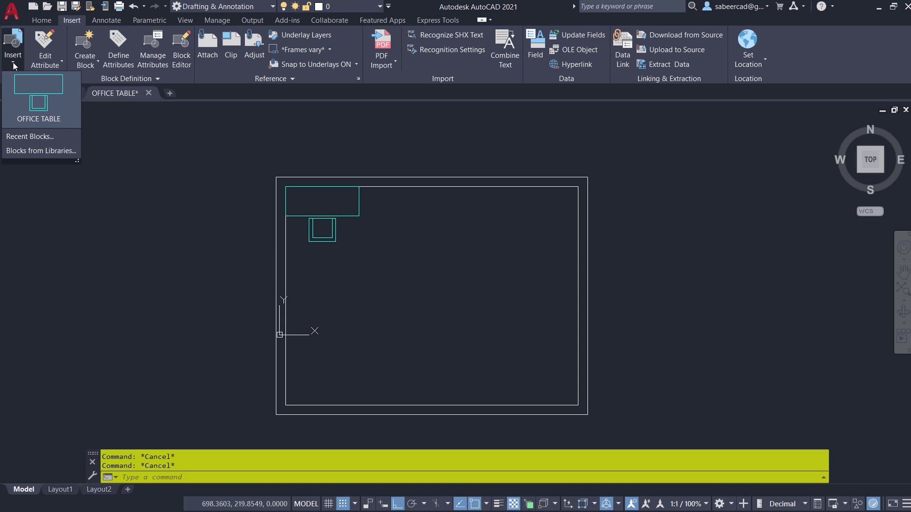
click(40, 103)
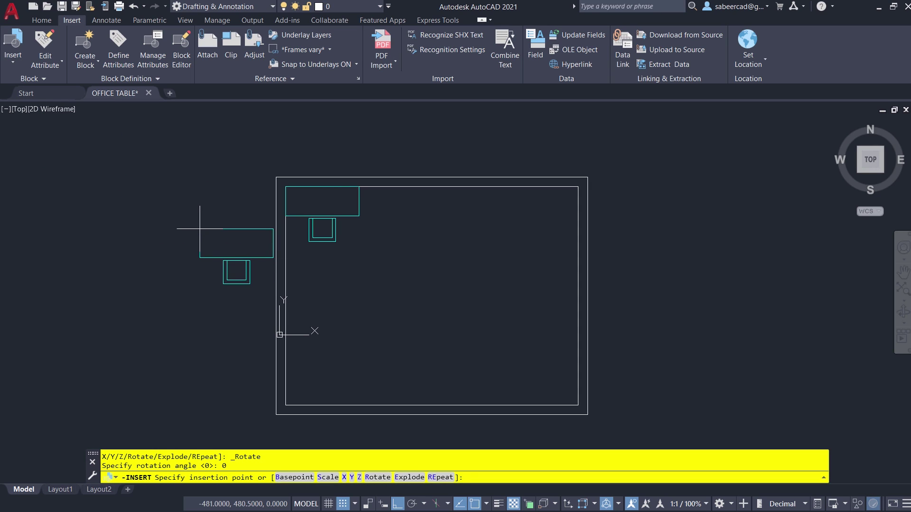
key(Escape)
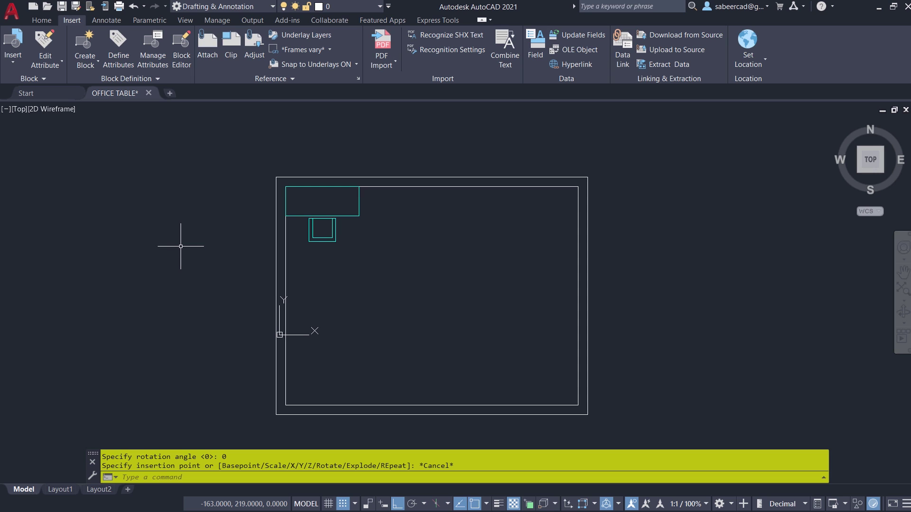
text(i)
key(Return)
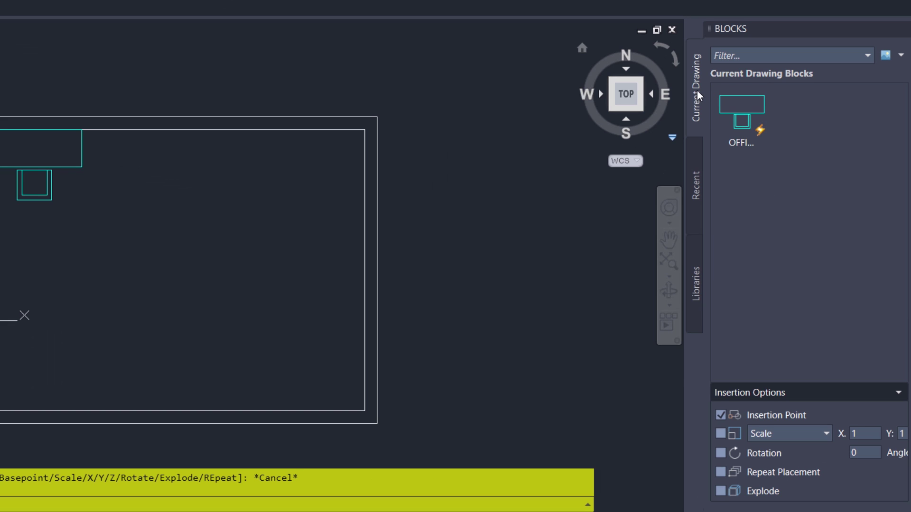
Pick the OFFICE TABLE thumbnail in the Blocks palette's Current Drawing tab to start inserting it.
mouse_move(746, 118)
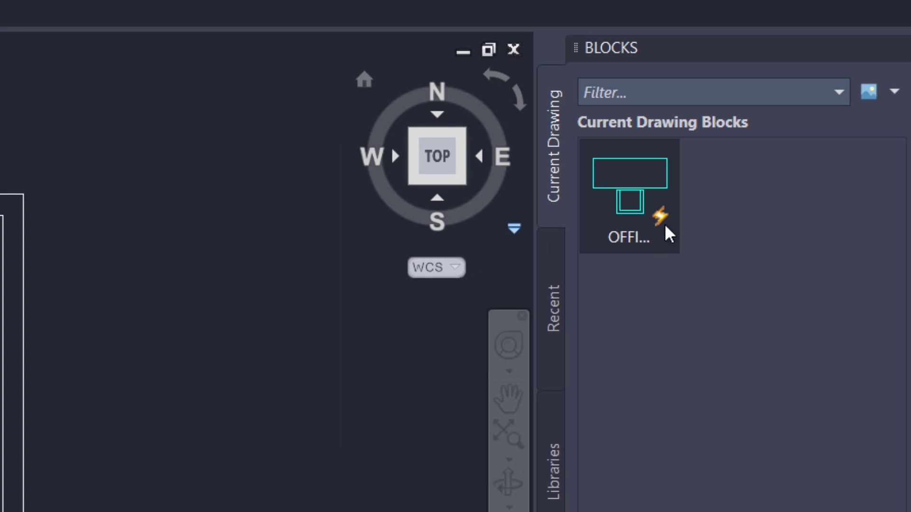
mouse_move(667, 230)
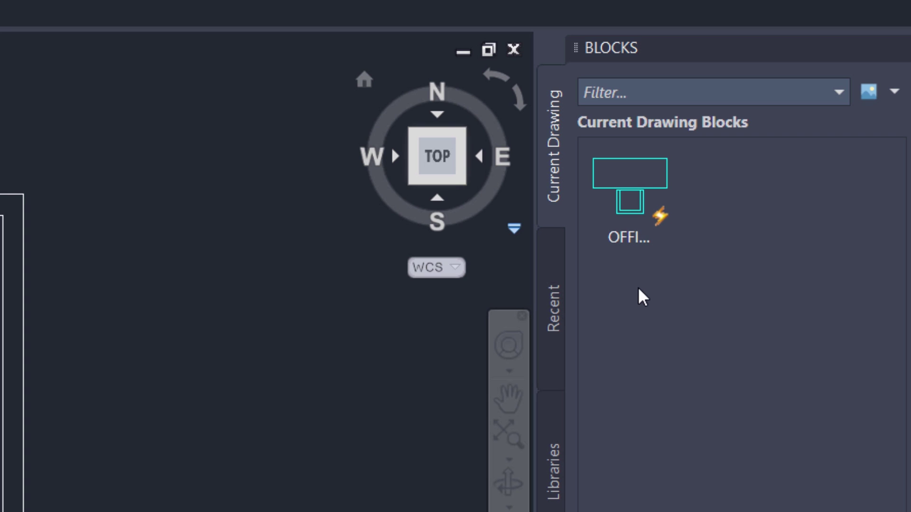
mouse_move(639, 236)
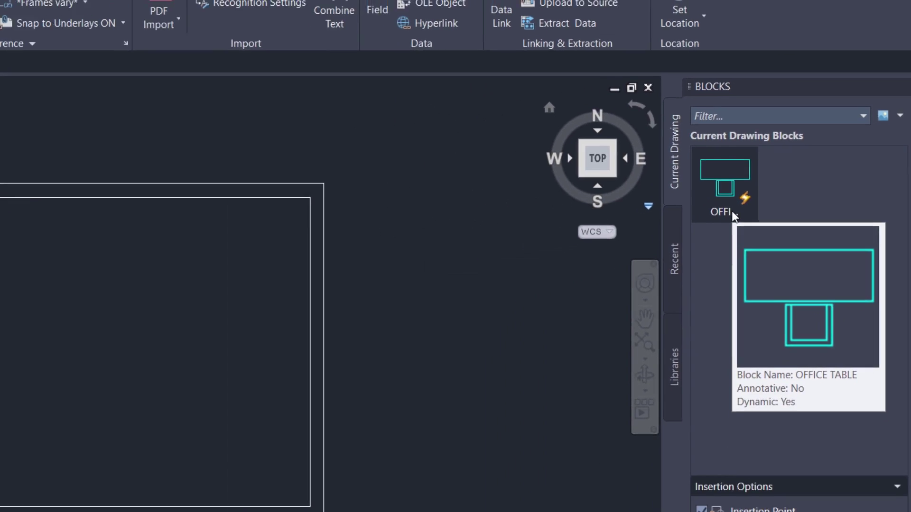
click(726, 189)
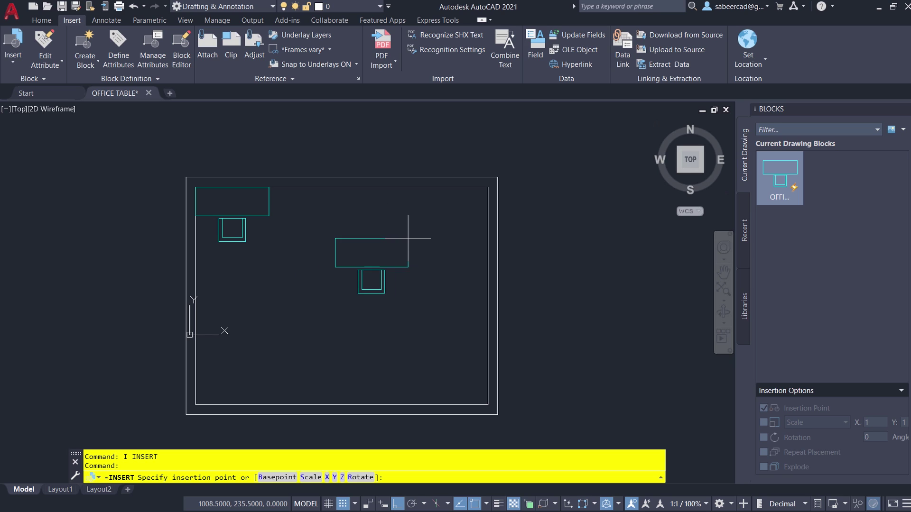
Place OFFICE TABLE copies at the room's inner top-right, bottom-right and bottom-left corners.
click(487, 187)
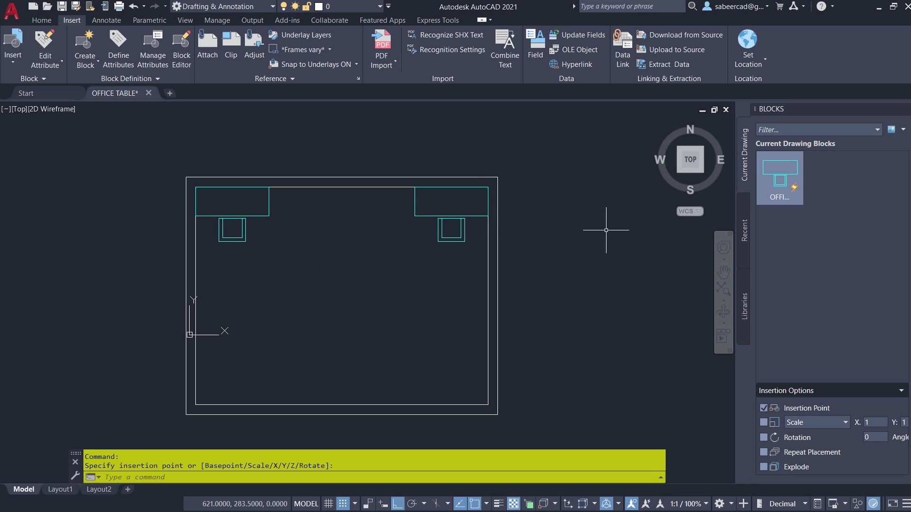
click(792, 183)
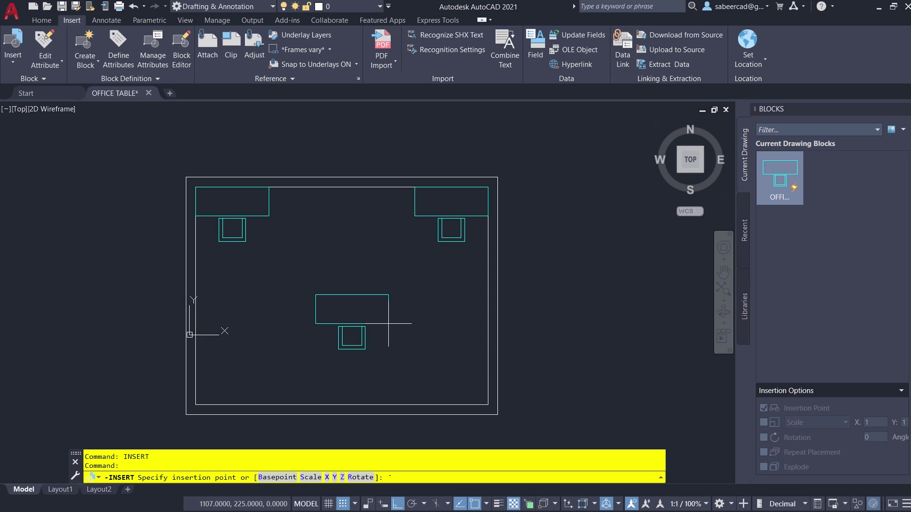
click(484, 389)
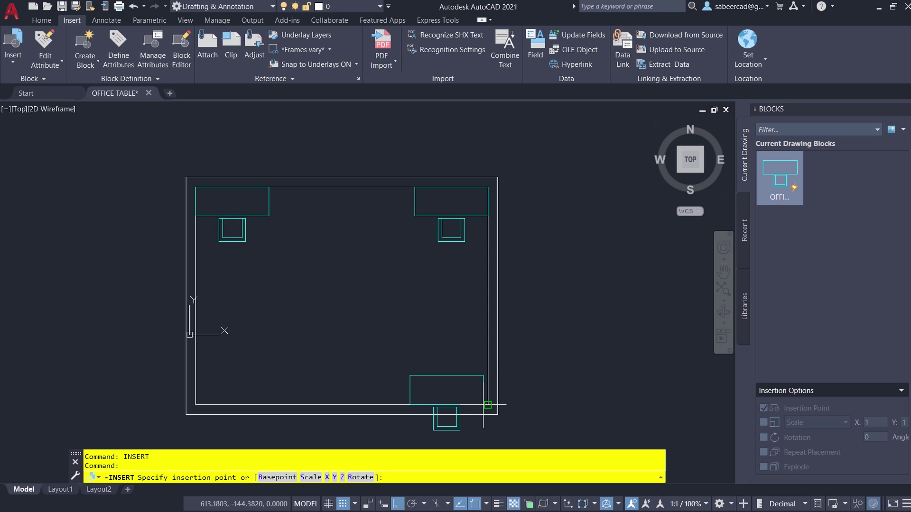
click(779, 177)
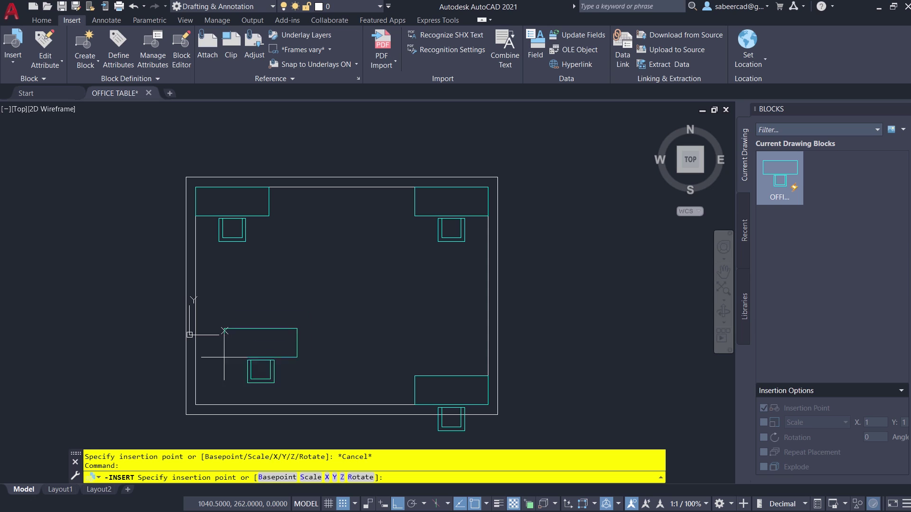
click(196, 405)
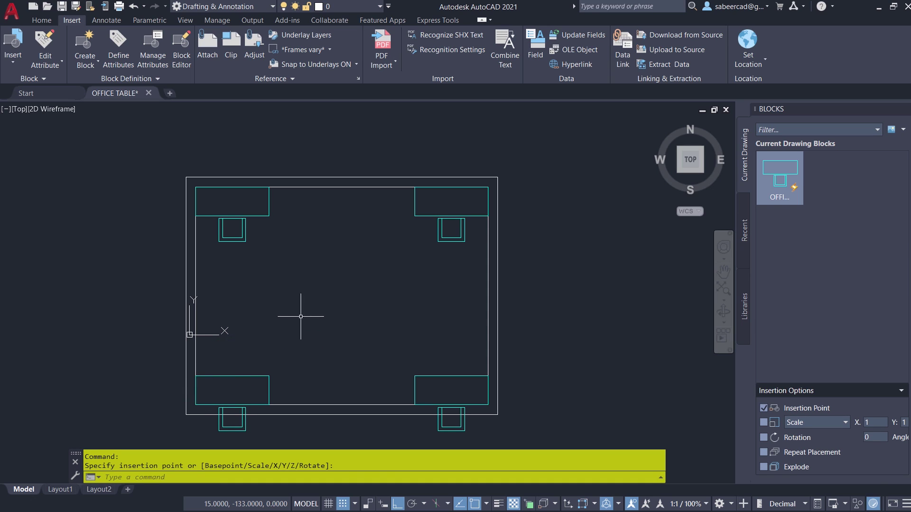
Use the flip grips on the bottom-right and bottom-left tables to turn their chairs inward.
click(450, 382)
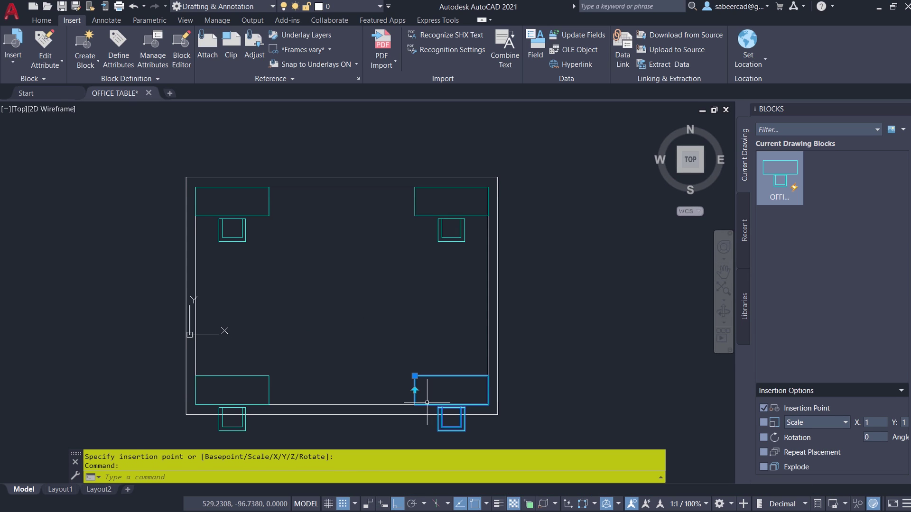
scroll(427, 432, up, 4)
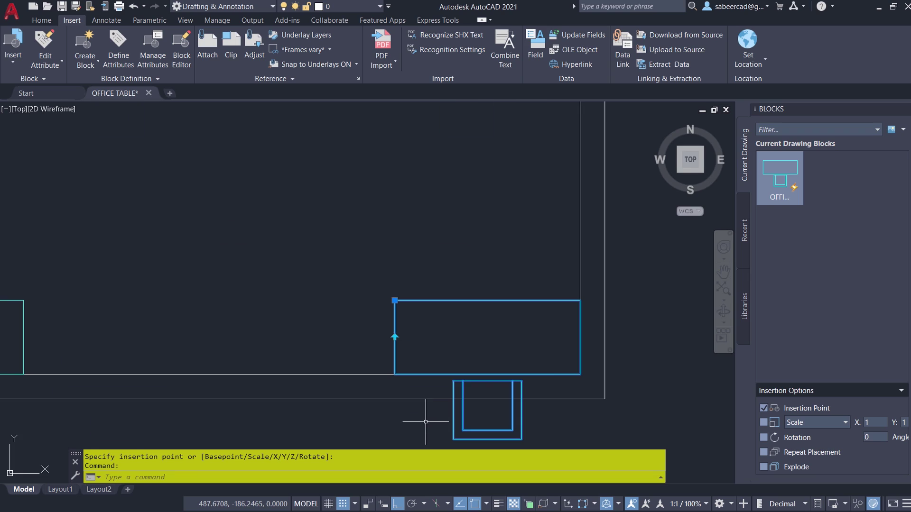
click(395, 337)
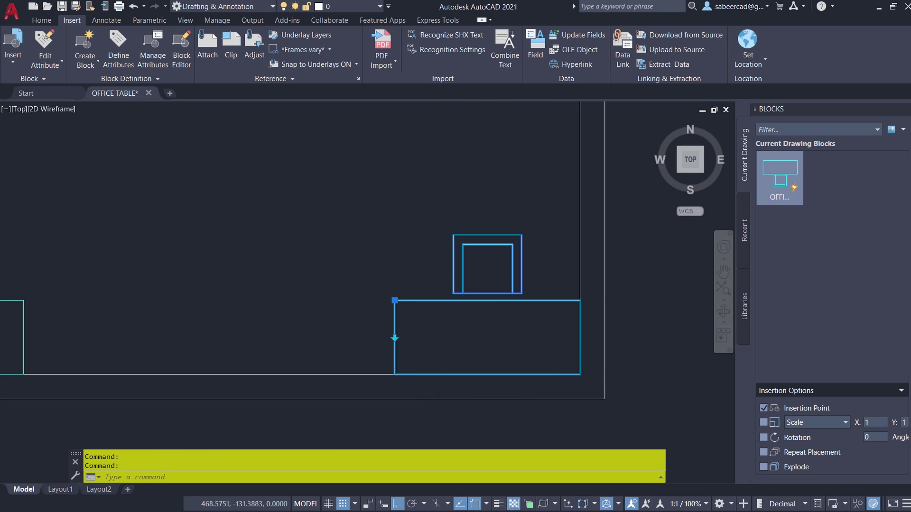
scroll(401, 357, down, 2)
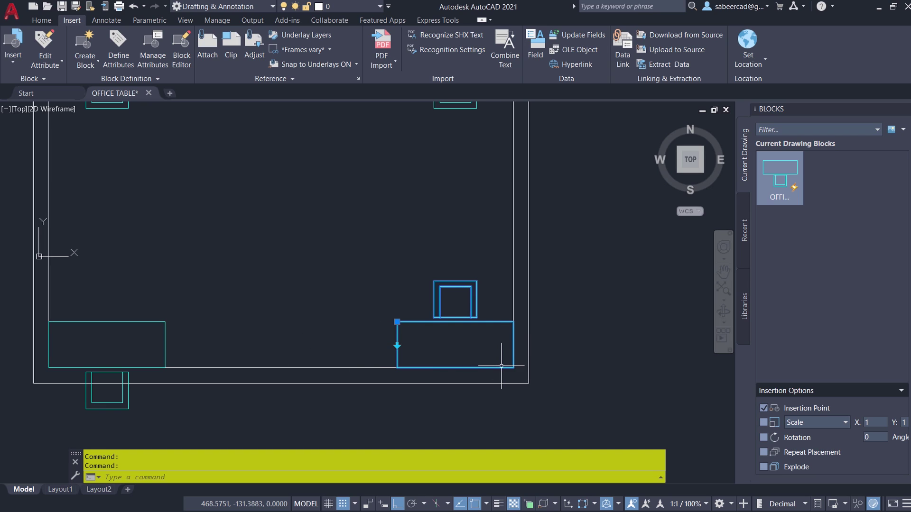
key(Escape)
click(143, 321)
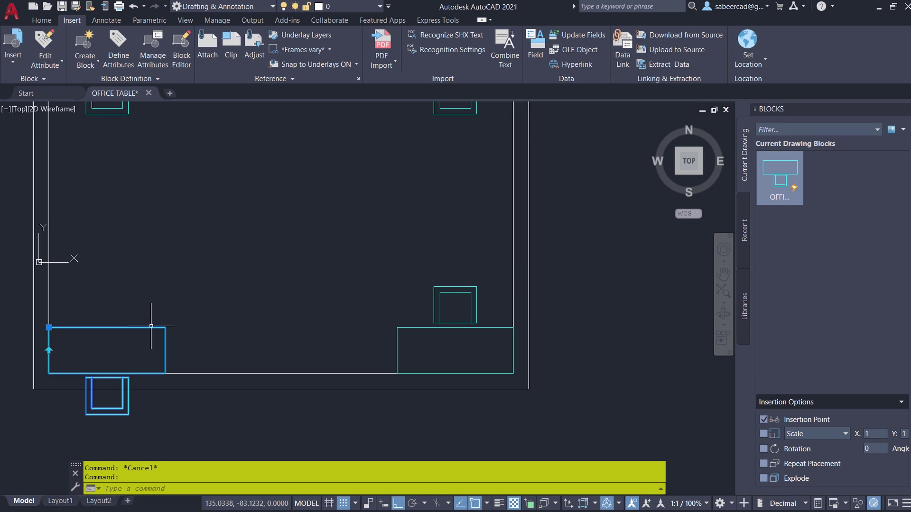
click(48, 345)
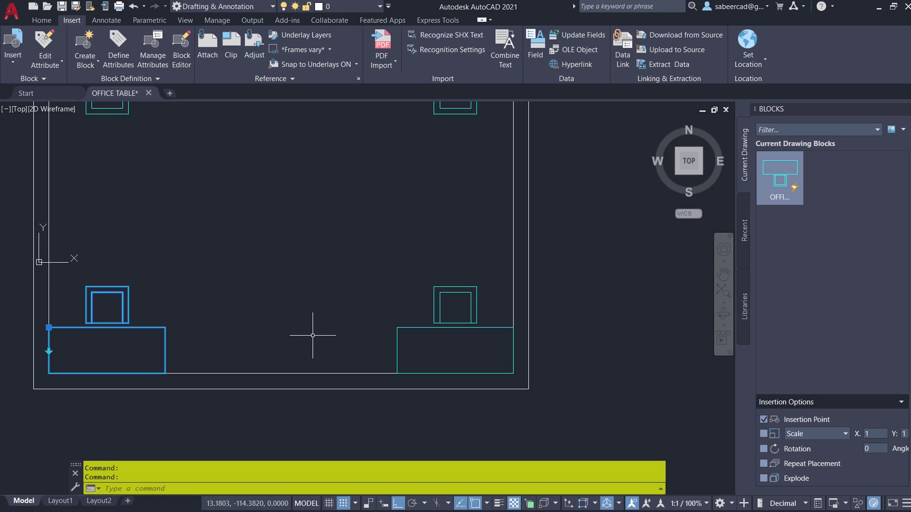
key(Escape)
scroll(433, 427, down, 2)
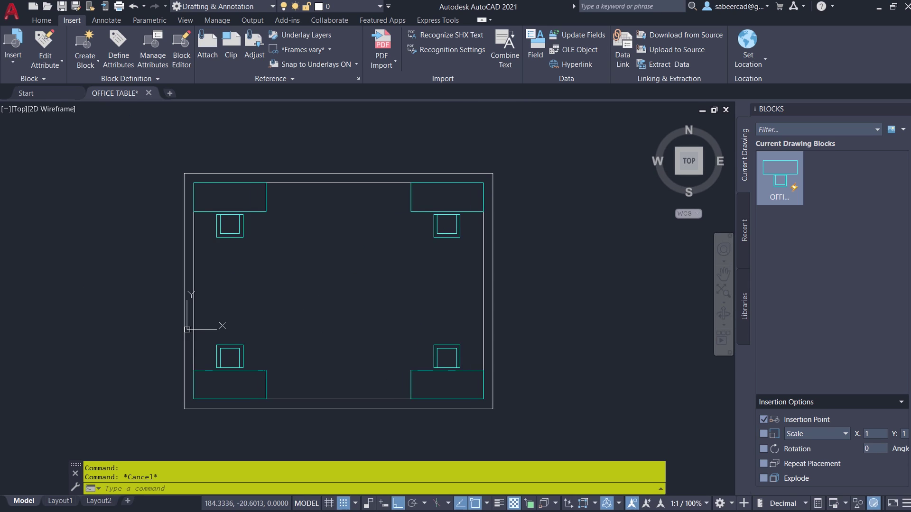